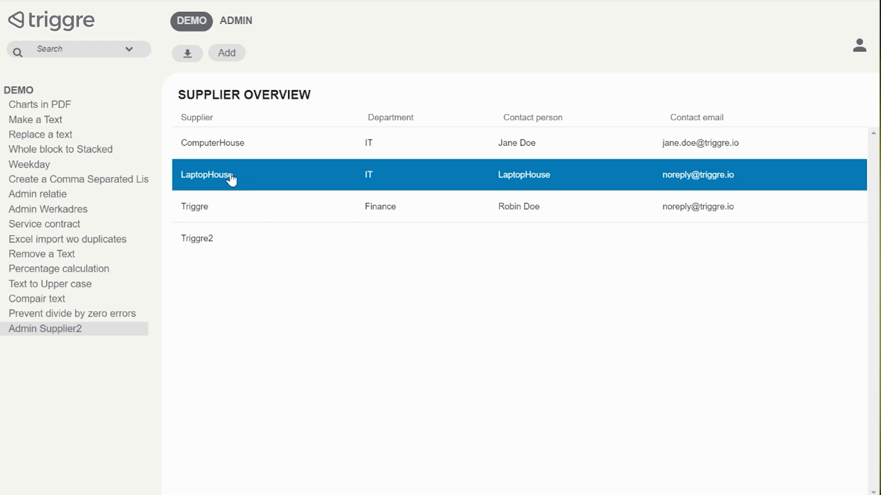
Search the supplier overview for "laptop" in lowercase and again for "LAPTOP" in capitals.
left_click(87, 51)
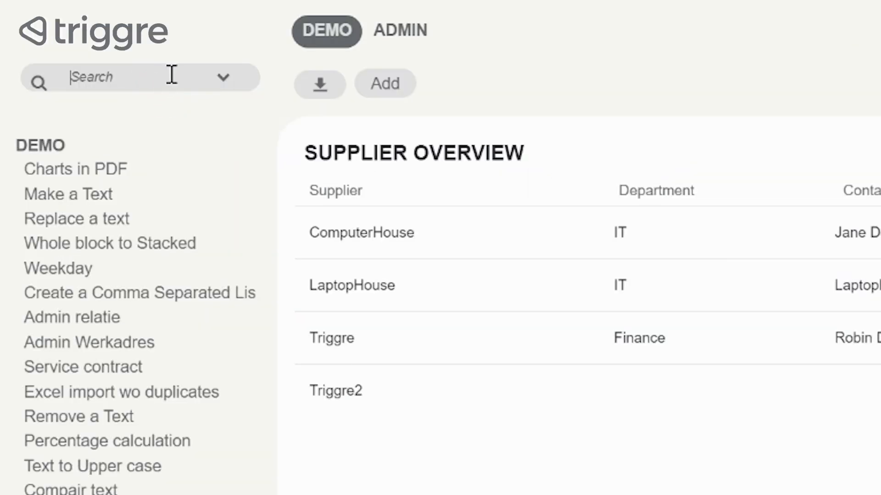
type("laptop")
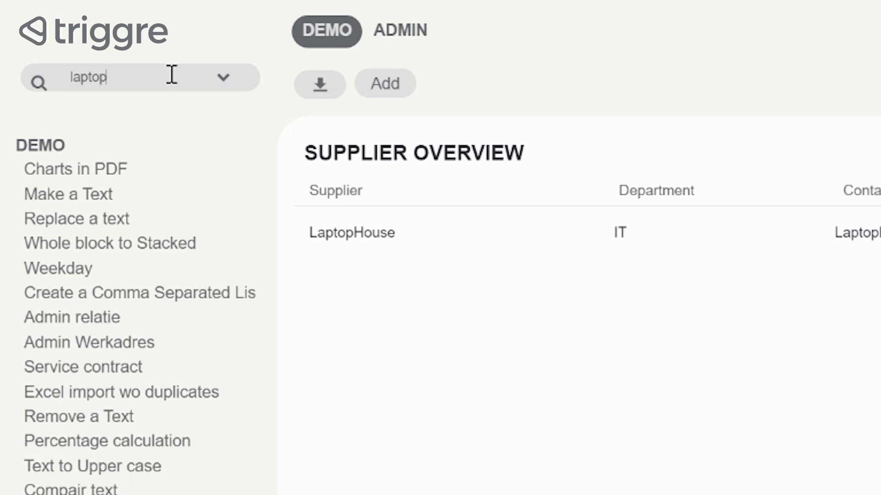
key("ctrl+a")
type("lap")
key("BackSpace")
key("BackSpace")
key("BackSpace")
type("LAPTOP")
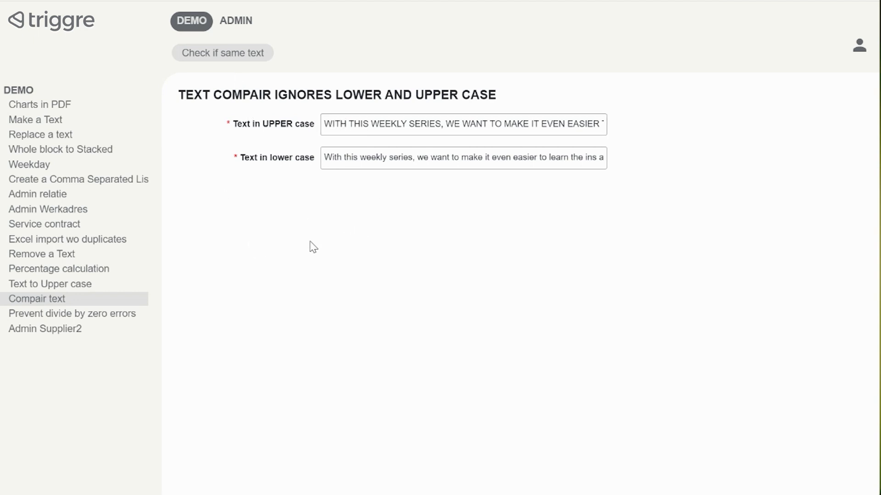
Run the same-text check on the default uppercase and lowercase texts and examine both comparison results.
left_click(223, 53)
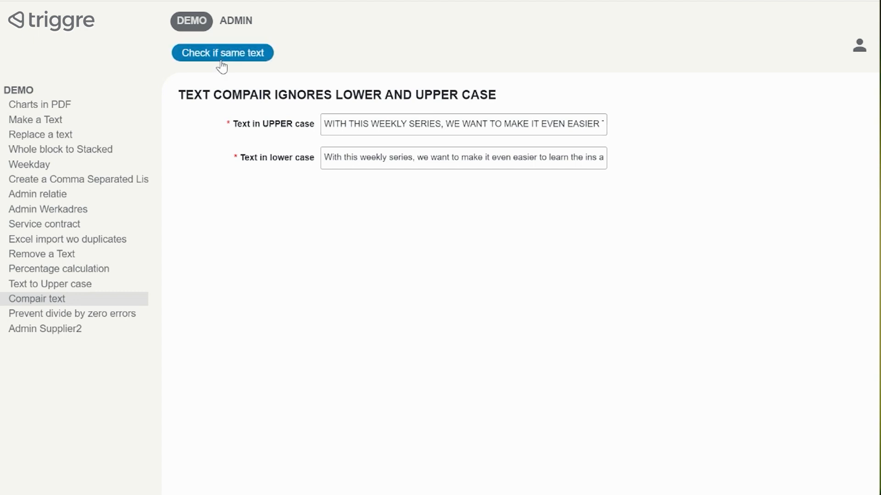
left_click_drag(323, 120, 374, 171)
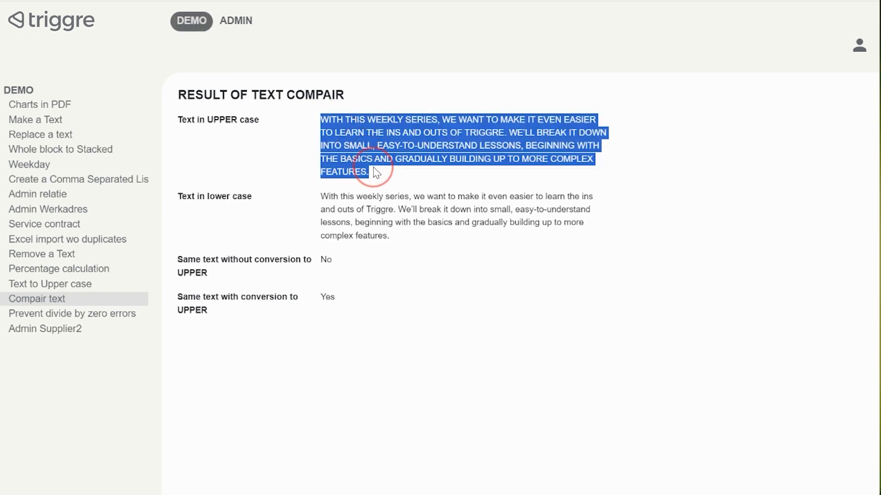
left_click_drag(322, 197, 423, 226)
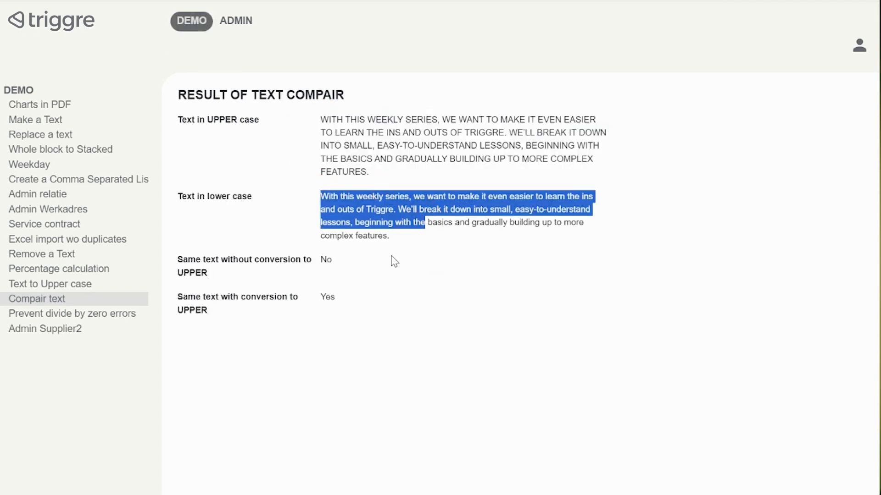
left_click(358, 272)
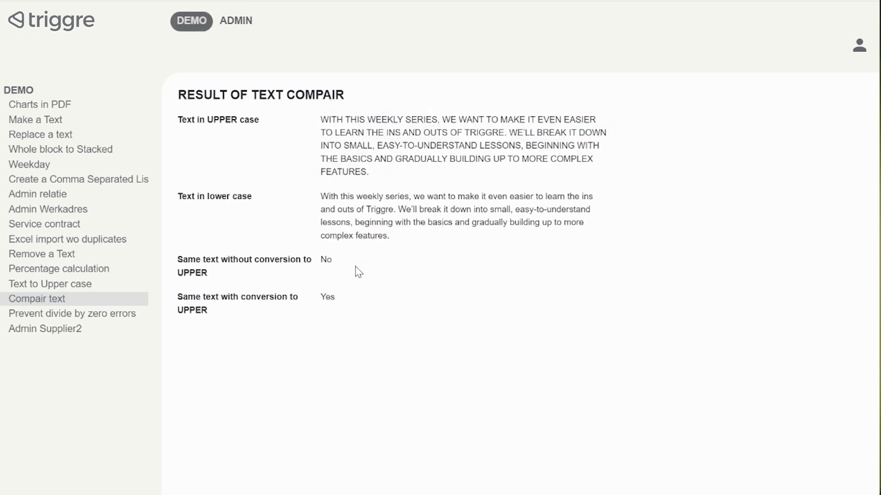
double_click(323, 261)
double_click(325, 299)
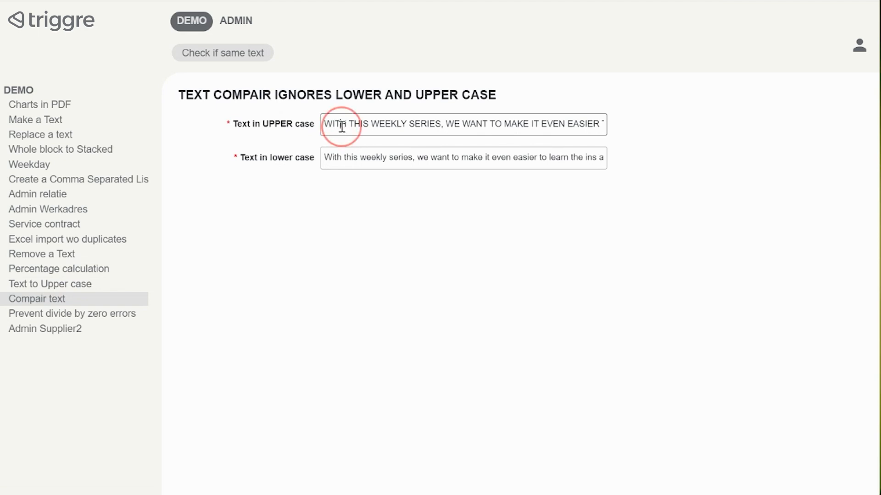
Replace the Text in UPPER case value with a copy of the Text in lower case value and run the same-text check.
double_click(342, 127)
triple_click(346, 158)
key("ctrl+c")
left_click(361, 127)
key("ctrl+a")
key("ctrl+v")
left_click(216, 57)
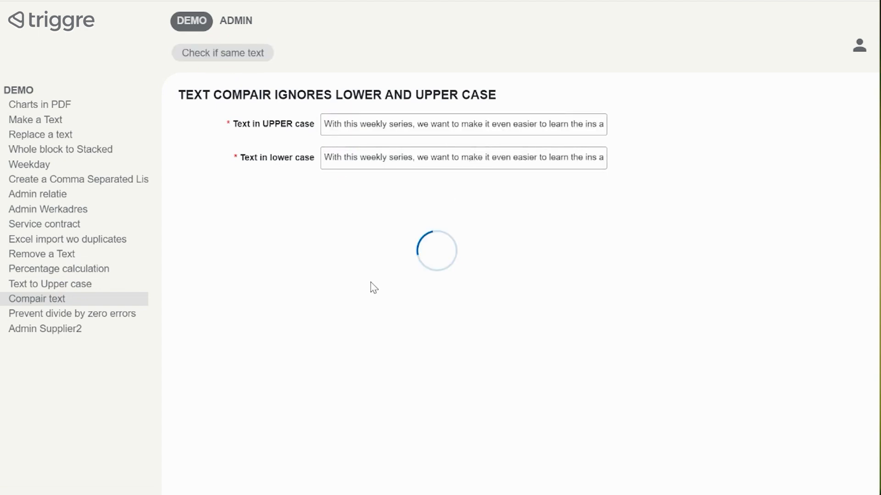
Examine the comparison results with and without conversion to UPPER, and return to the Compair text form.
double_click(327, 246)
left_click(365, 279)
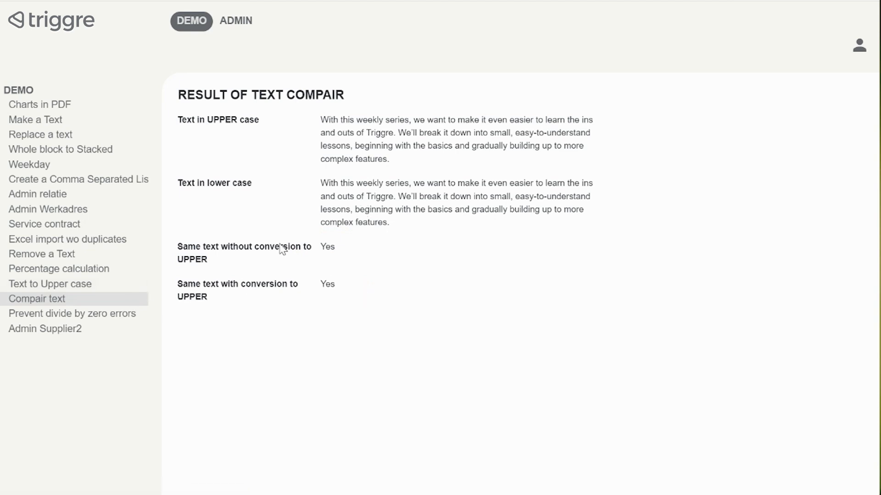
left_click_drag(355, 146, 381, 218)
left_click(88, 299)
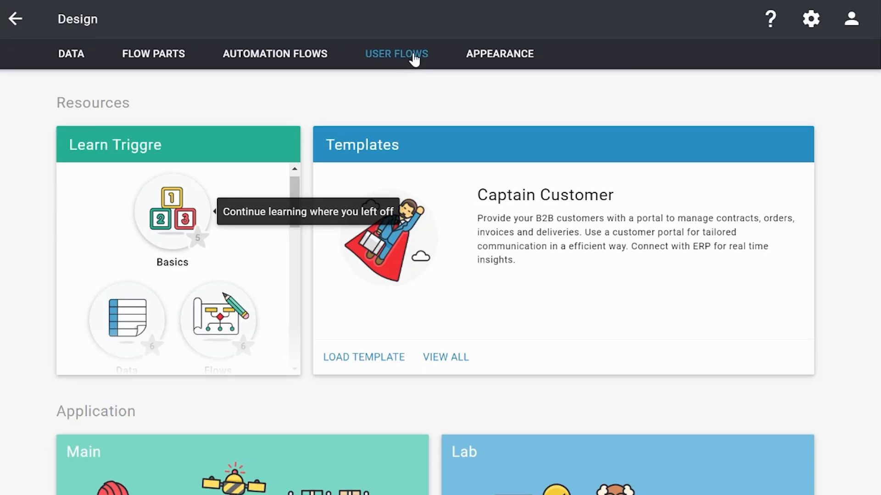
Find the Compair text user flow in the designer by searching for "comp" and open it.
left_click(413, 58)
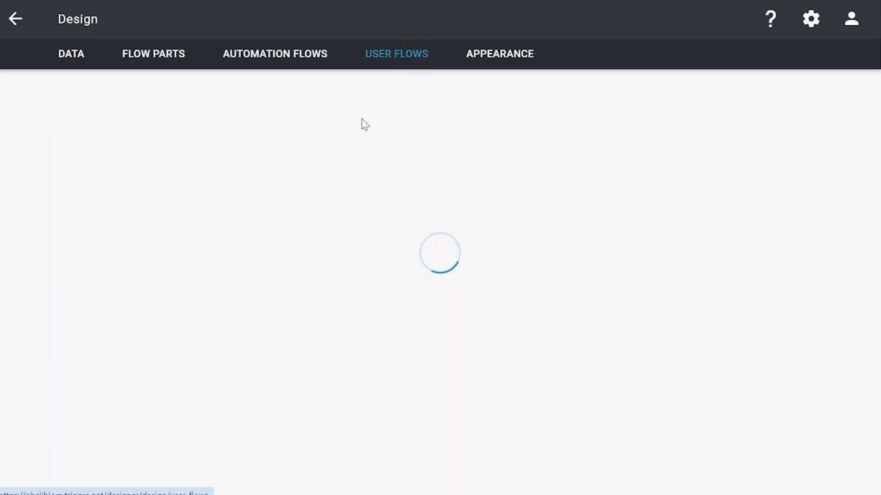
type("comp")
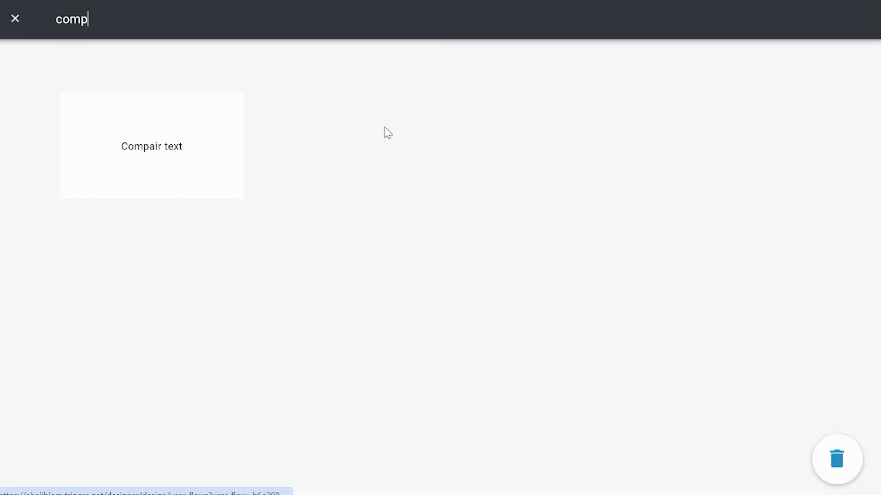
left_click(196, 161)
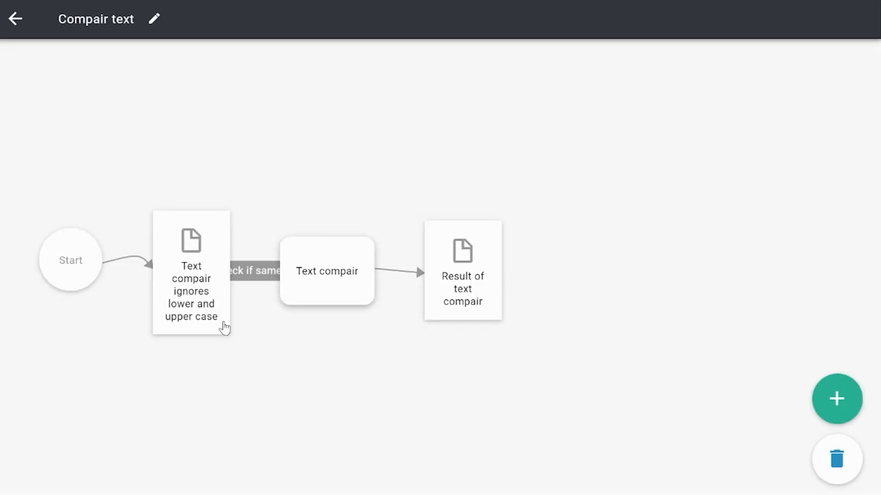
Examine the fields on the flow's "Text compair ignores lower and upper case" and "Result of text compair" pages.
left_click(228, 288)
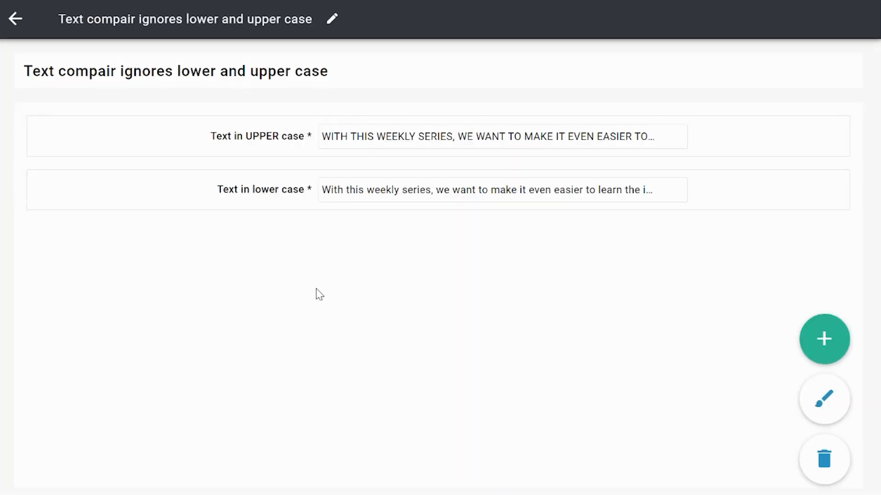
left_click(19, 20)
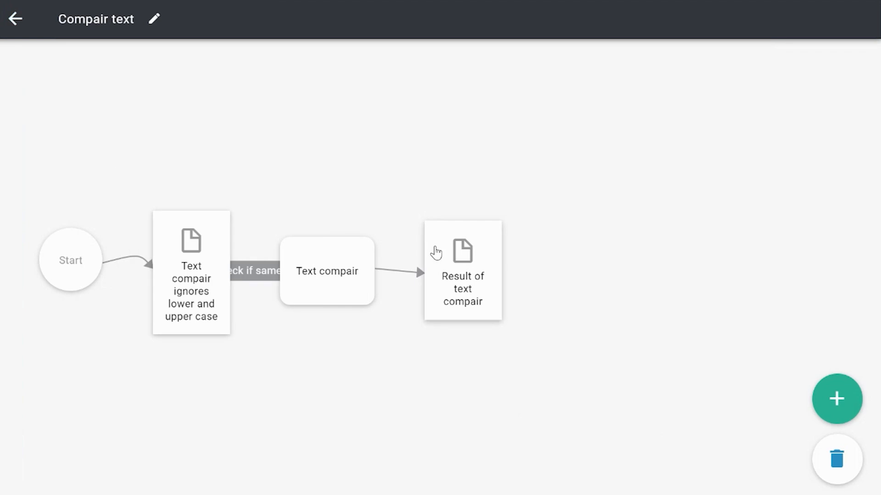
left_click(443, 266)
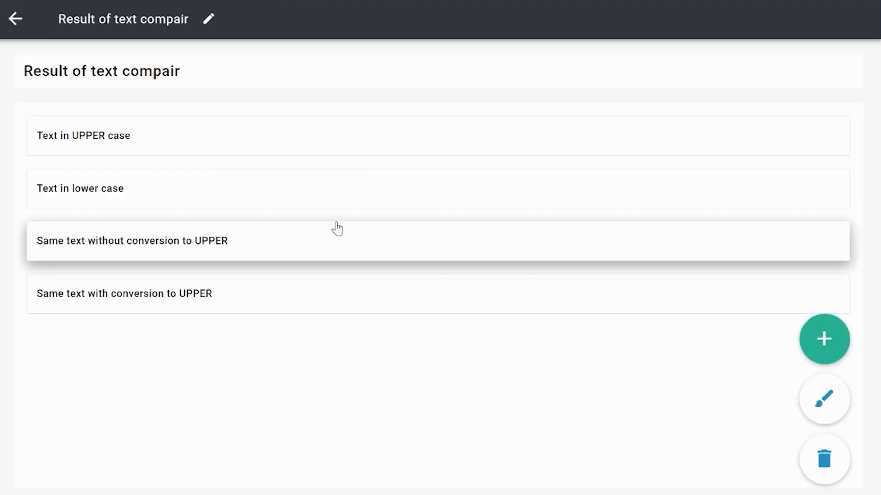
left_click(18, 20)
Move the Text compair step below the two pages, view its inputs, and leave the user flow.
left_click_drag(332, 295, 334, 400)
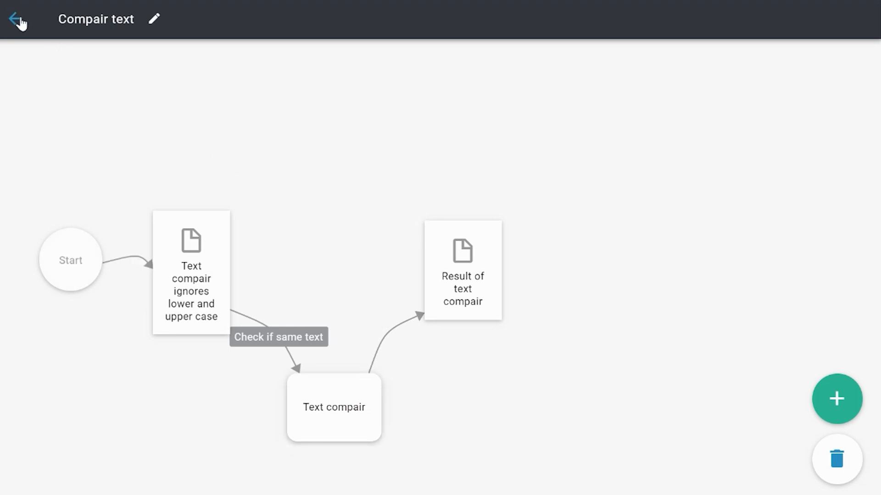
left_click(324, 393)
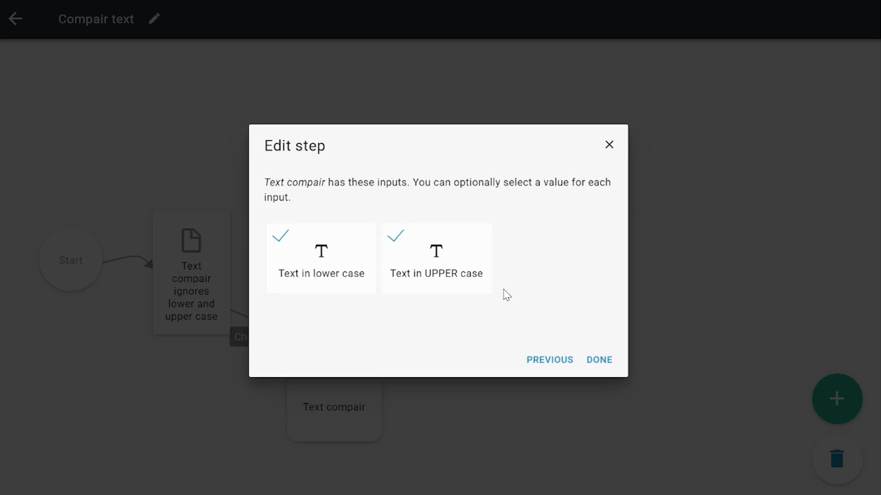
left_click(608, 146)
left_click(12, 19)
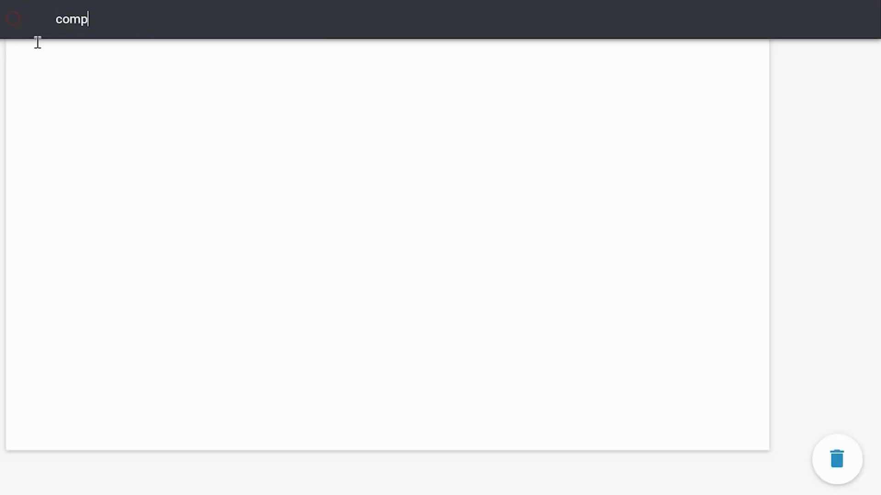
left_click(14, 18)
Search the flow parts for "com" and open the Text compair flow part.
left_click(153, 53)
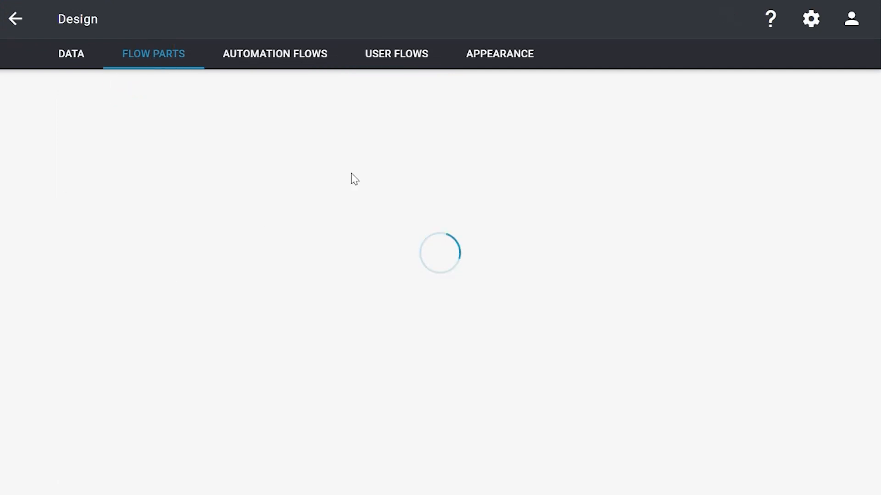
type("copm")
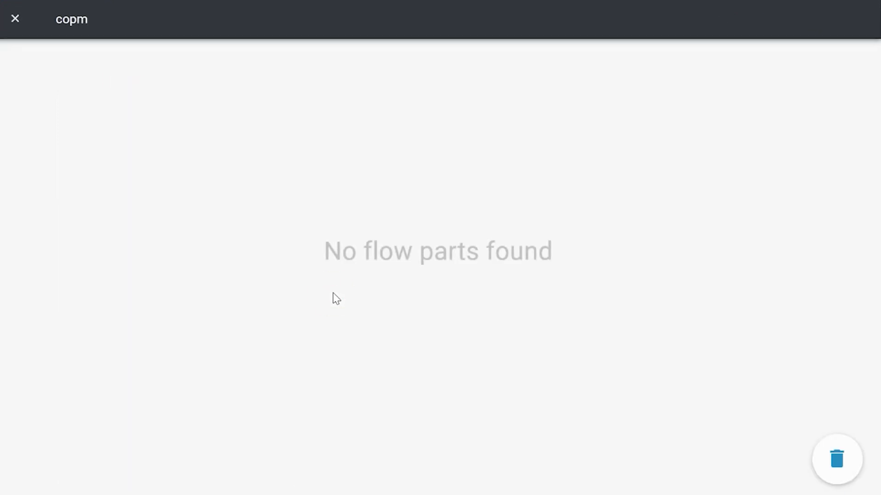
key("BackSpace")
key("BackSpace")
type("m")
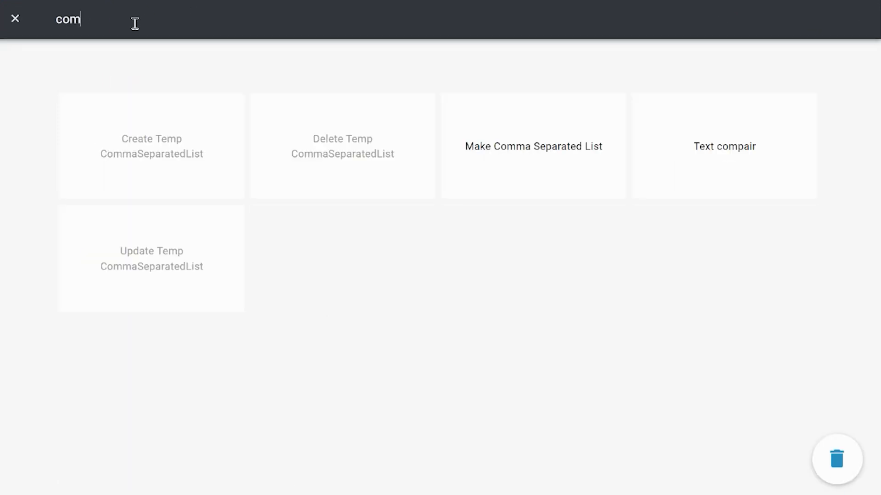
left_click(678, 137)
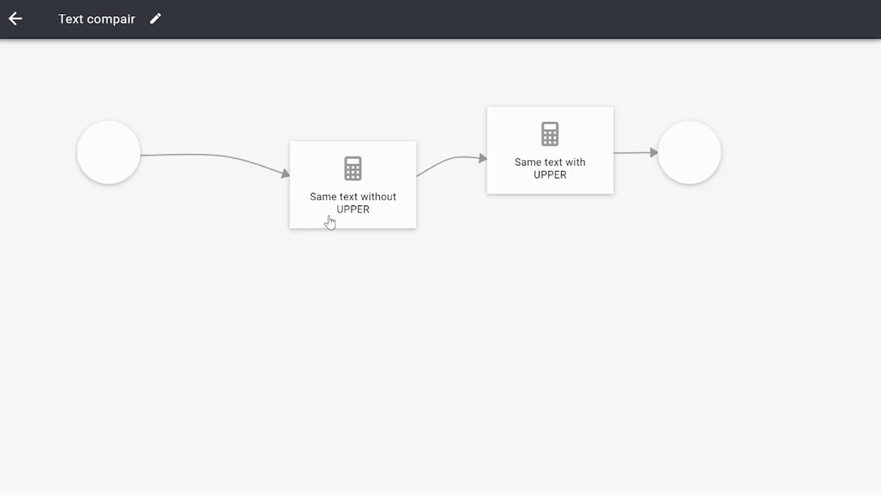
Reposition the two calculation steps below the inputs and outputs, and view the calculation of Same text without UPPER.
left_click_drag(344, 212, 265, 261)
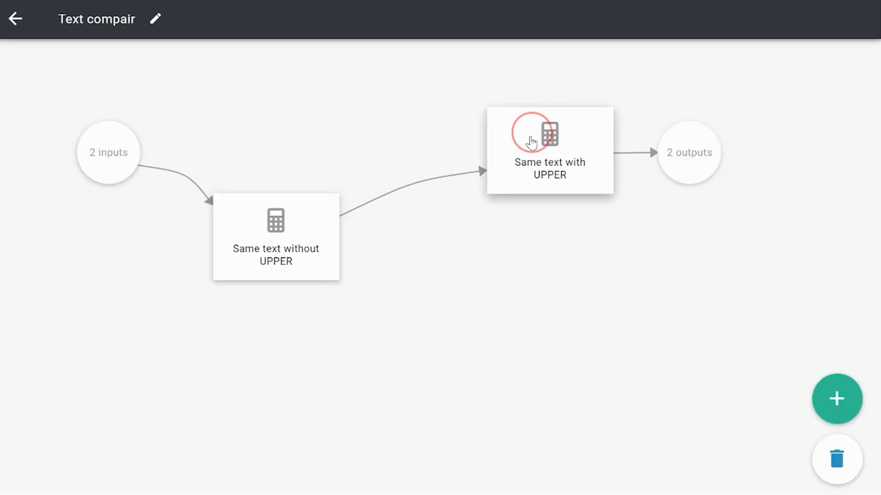
left_click_drag(527, 134, 455, 228)
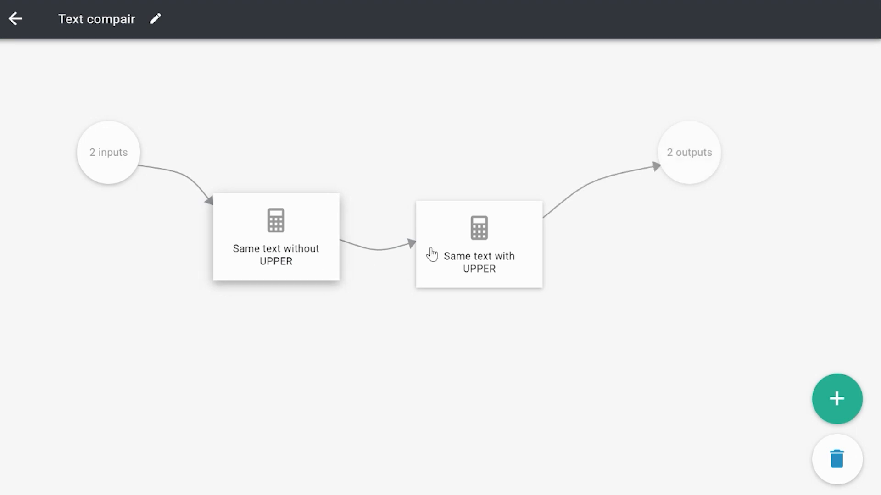
left_click(281, 253)
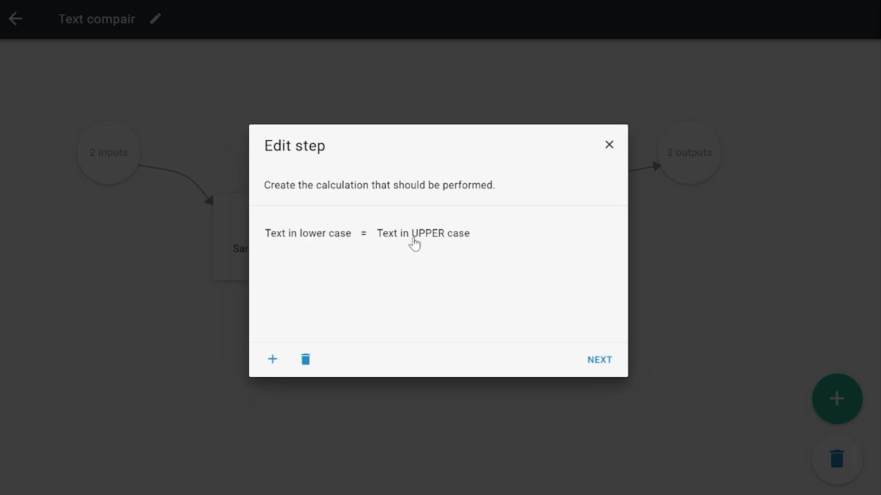
left_click(609, 145)
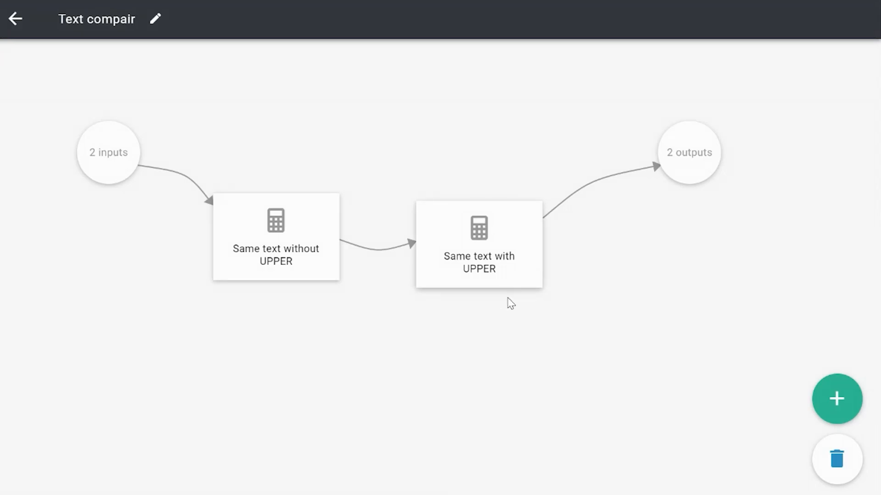
Examine the full uppercase comparison calculation in the Same text with UPPER step and close its settings.
left_click(444, 249)
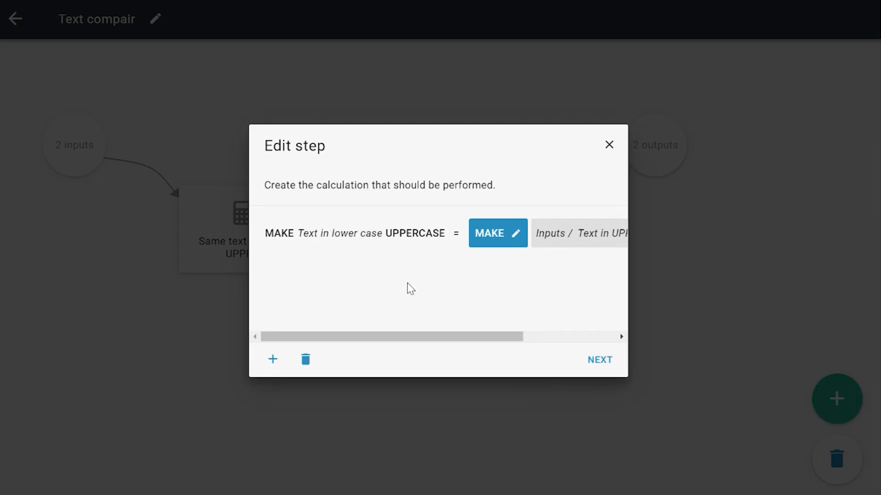
left_click(448, 276)
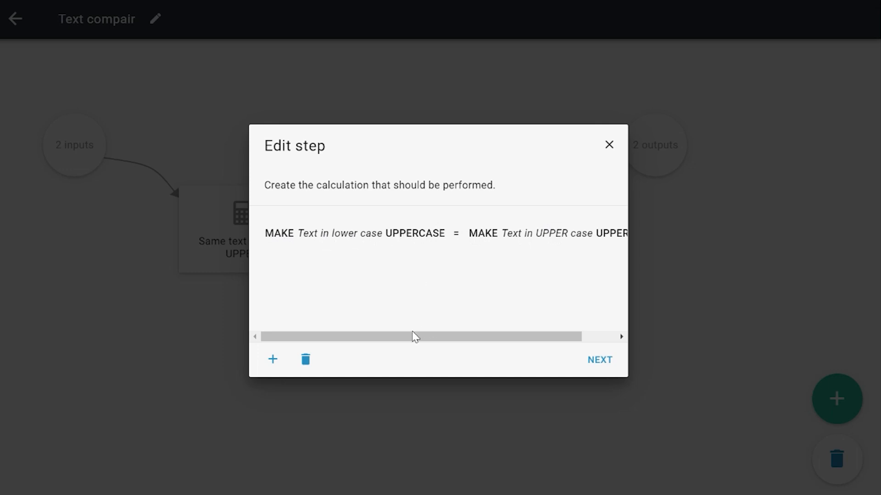
left_click_drag(414, 337, 459, 339)
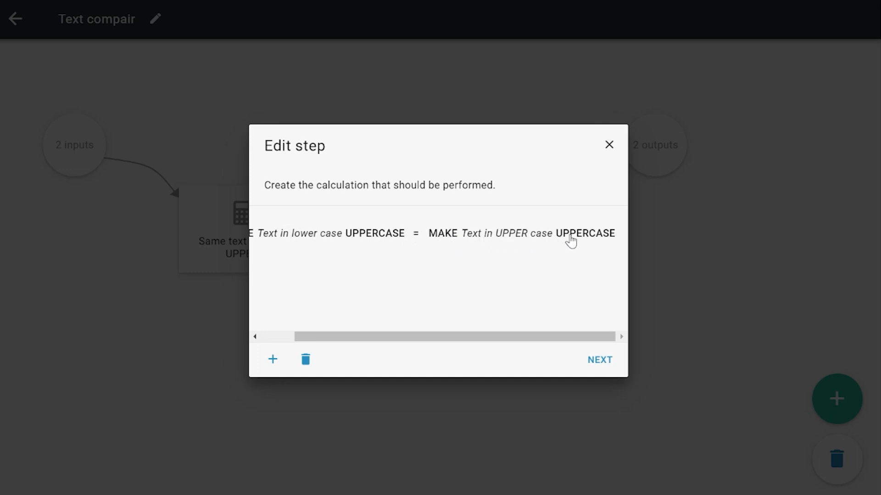
left_click_drag(472, 336, 435, 336)
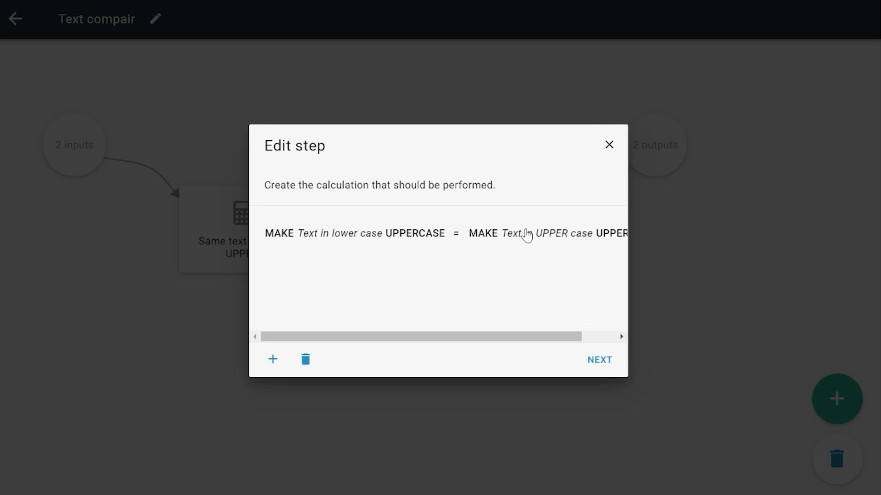
left_click(602, 361)
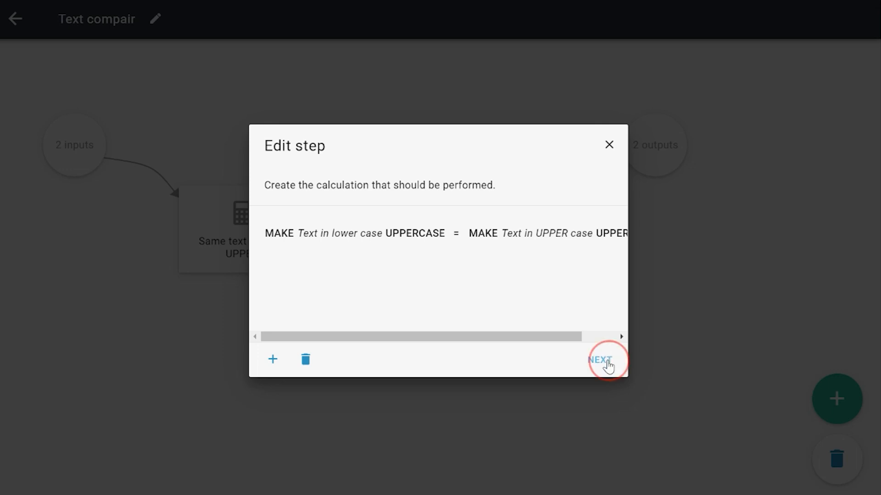
left_click(603, 360)
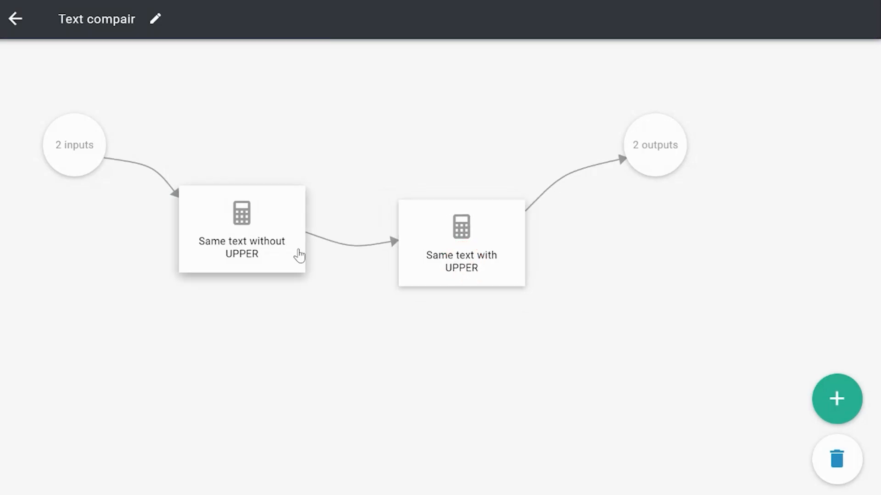
Move the Same text without UPPER and Same text with UPPER steps closer together.
left_click(307, 250)
left_click(405, 255)
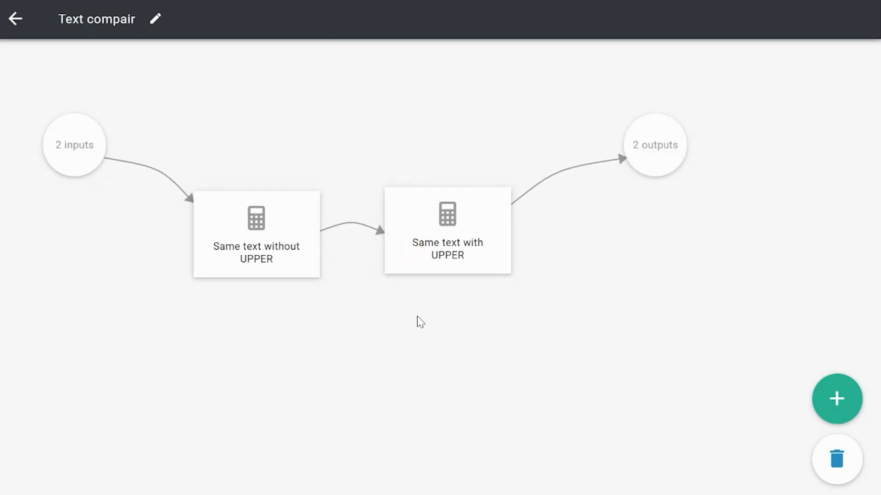